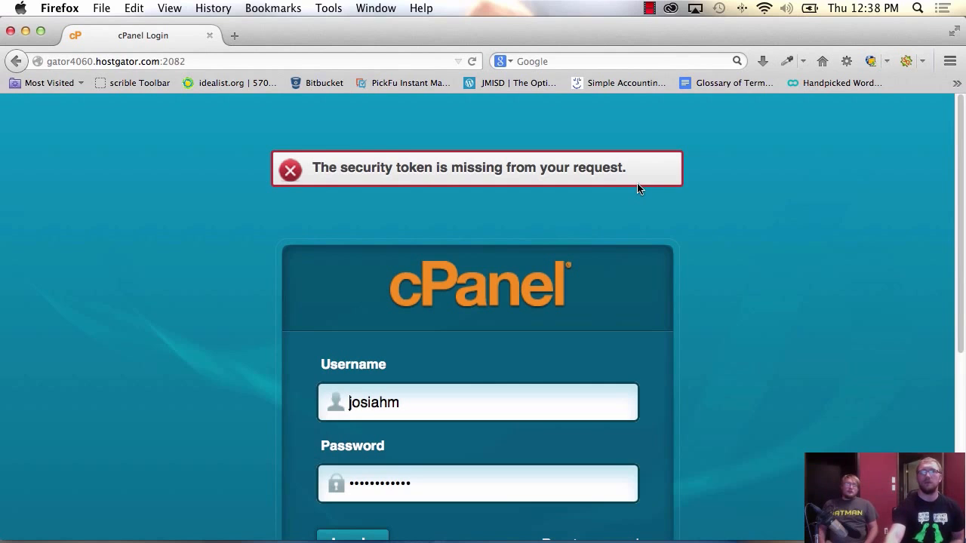
# - Sign in to the HostGator cPanel control panel with the pre-filled login credentials
pyautogui.scroll(-5, 592, 184)
pyautogui.click(343, 270)
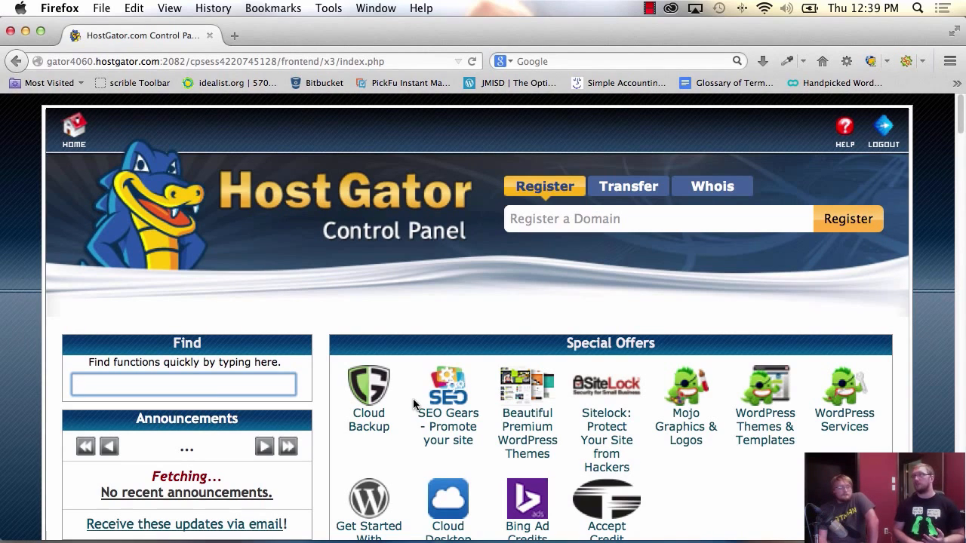
# - Scroll the cPanel home page down past Files, Domains, Mail and Logs to Software/Services
pyautogui.scroll(-10, 413, 405)
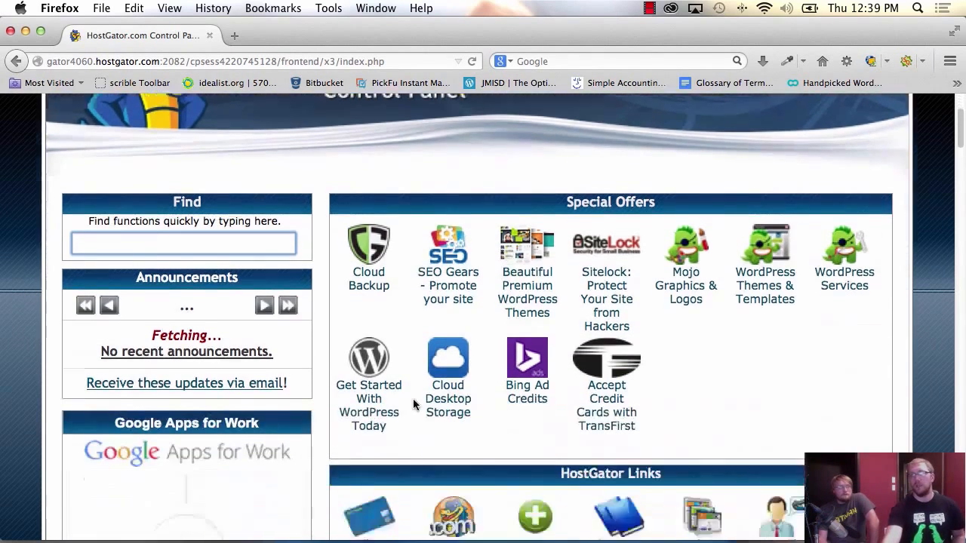
pyautogui.scroll(-3, 414, 405)
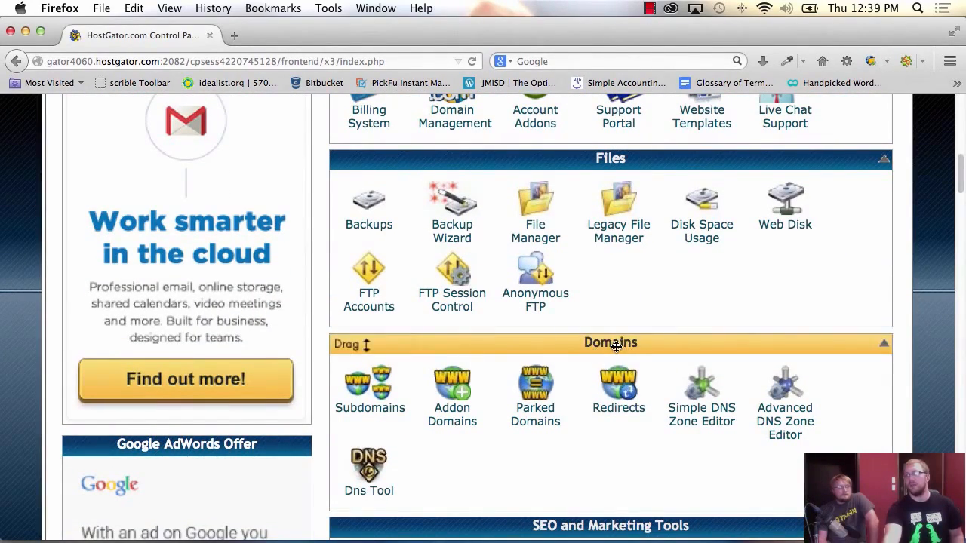
pyautogui.scroll(10, 462, 481)
pyautogui.scroll(3, 463, 480)
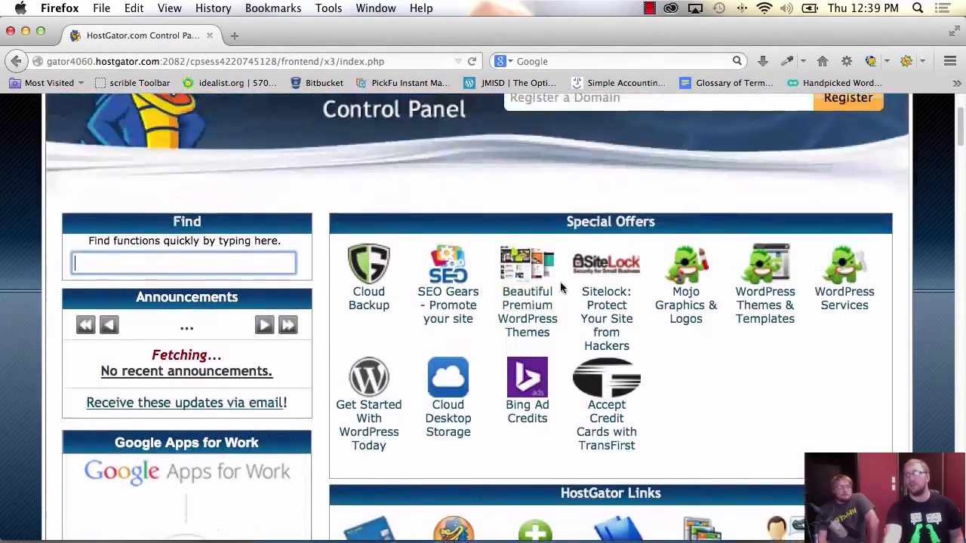
pyautogui.scroll(-5, 582, 238)
pyautogui.scroll(-4, 582, 238)
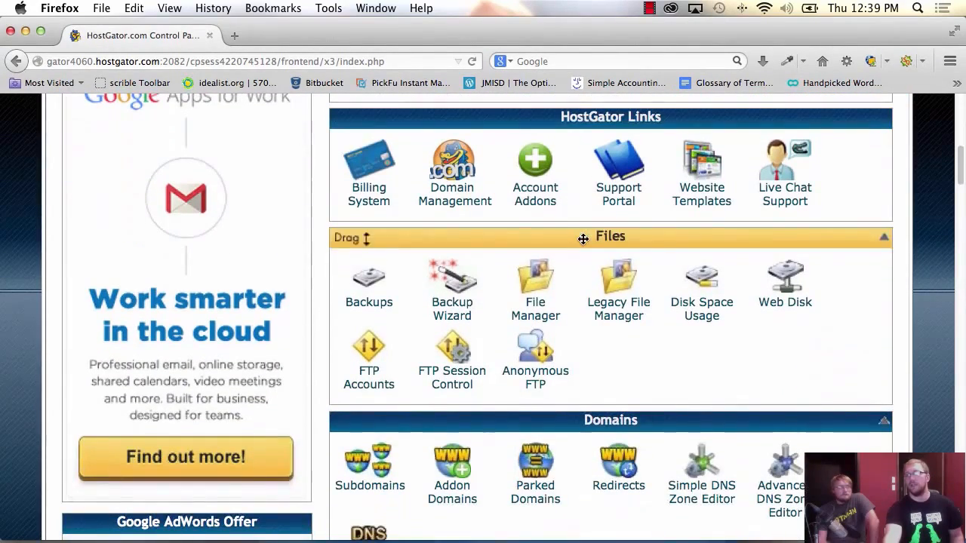
pyautogui.scroll(-4, 599, 238)
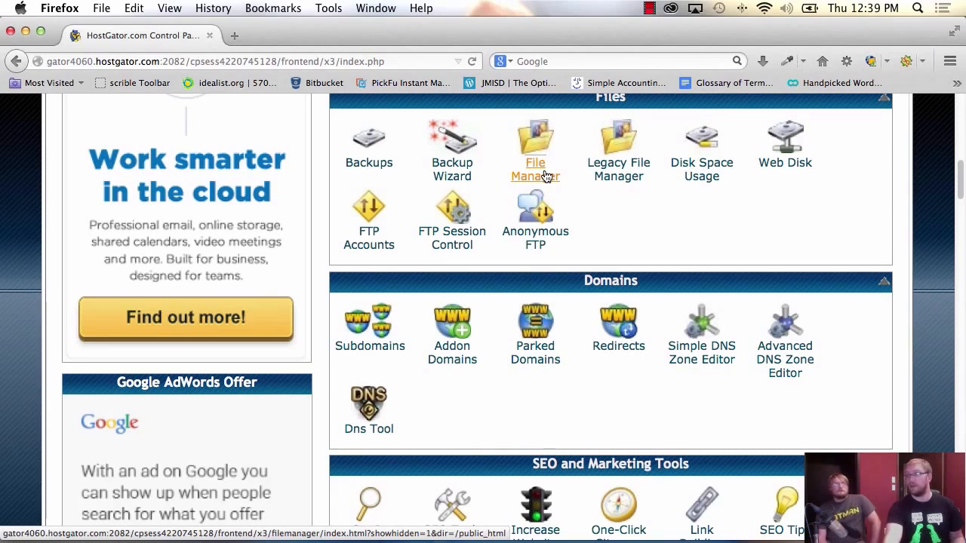
pyautogui.scroll(-2, 618, 285)
pyautogui.scroll(-5, 620, 290)
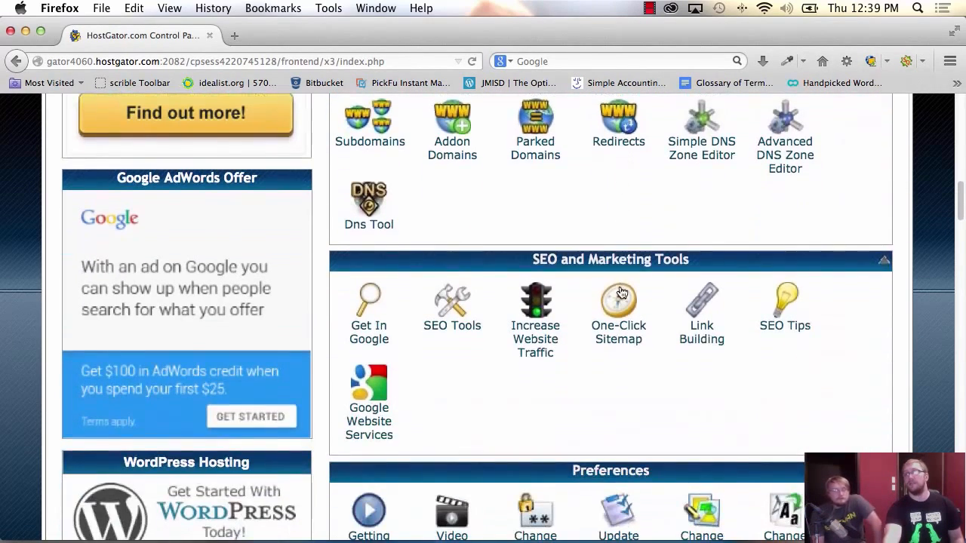
pyautogui.scroll(-8, 590, 321)
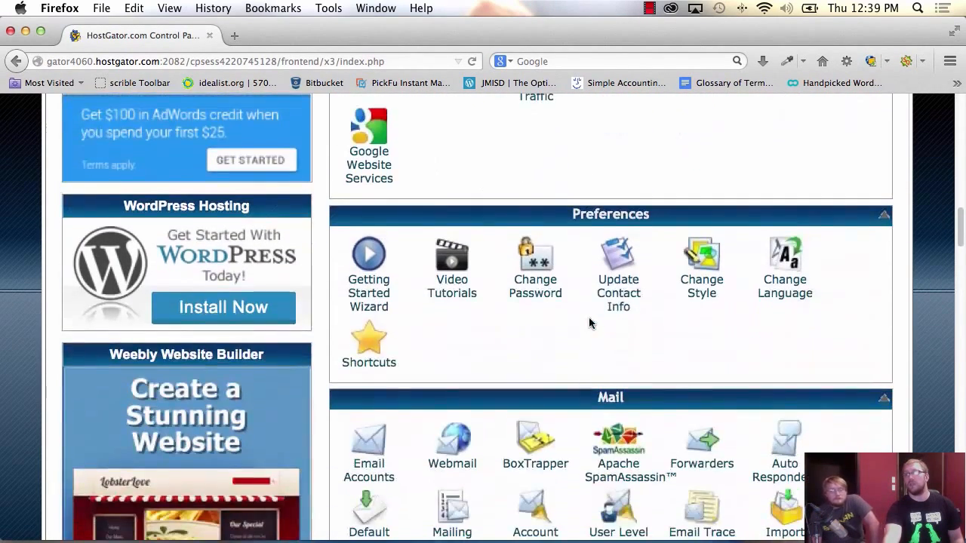
pyautogui.scroll(-2, 617, 350)
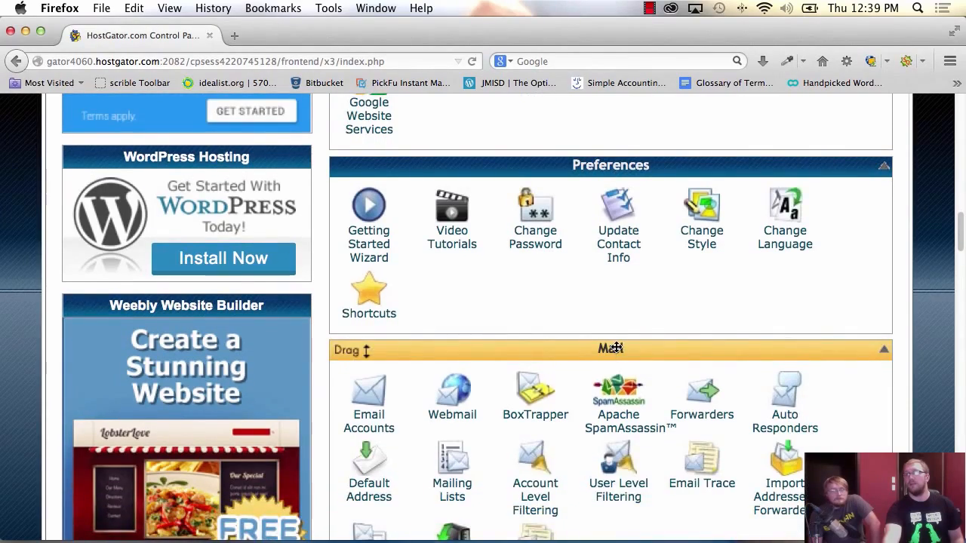
pyautogui.scroll(-7, 616, 345)
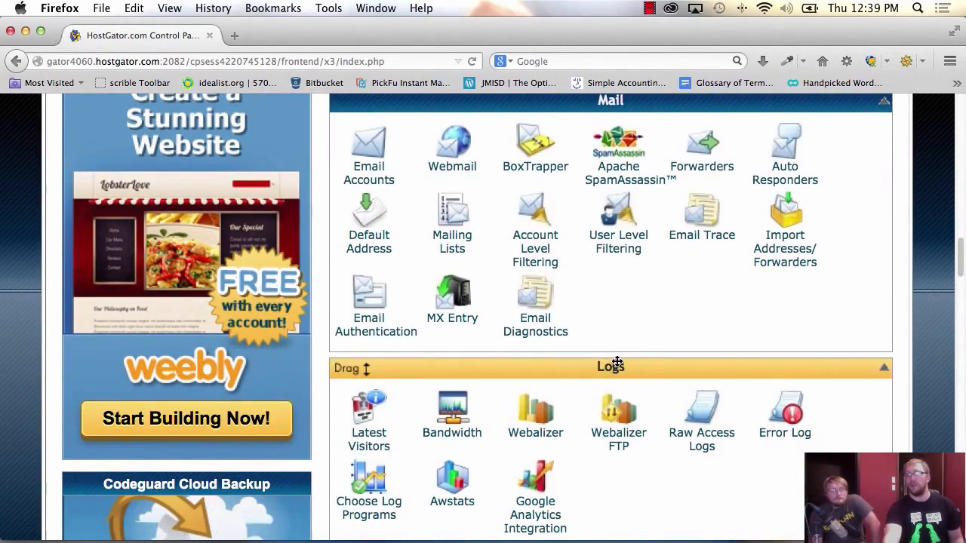
pyautogui.scroll(-10, 615, 367)
pyautogui.scroll(-4, 612, 368)
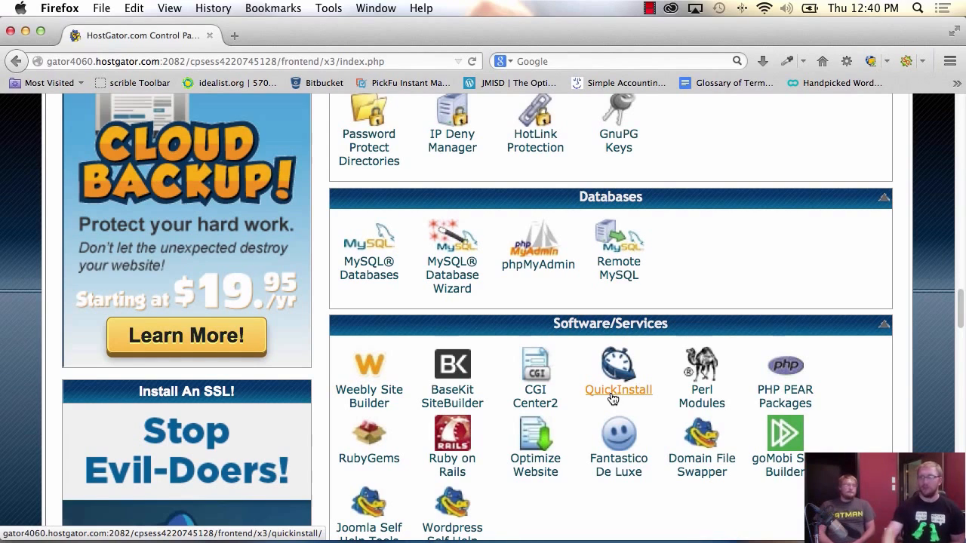
# - Open QuickInstall and select WordPress 4.0 under Blog Software
pyautogui.click(612, 398)
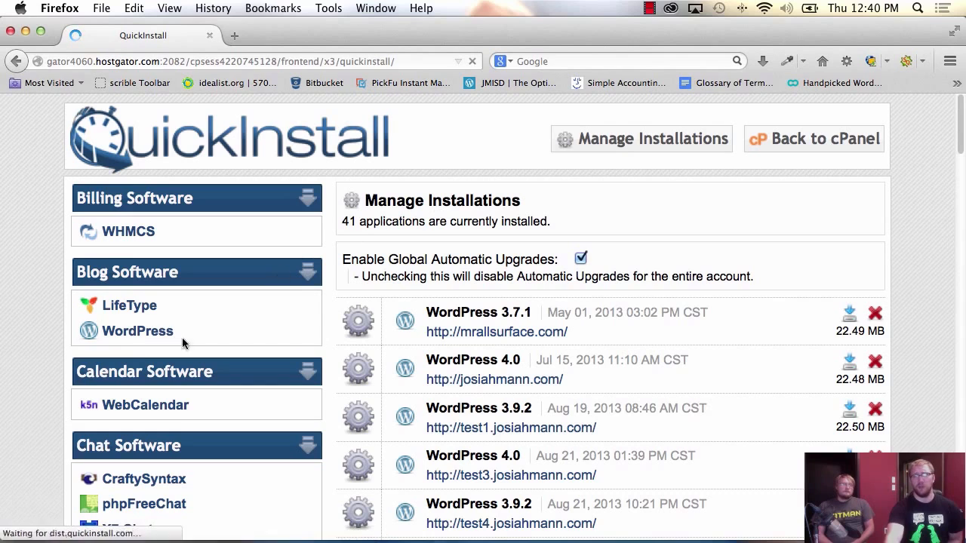
pyautogui.click(138, 331)
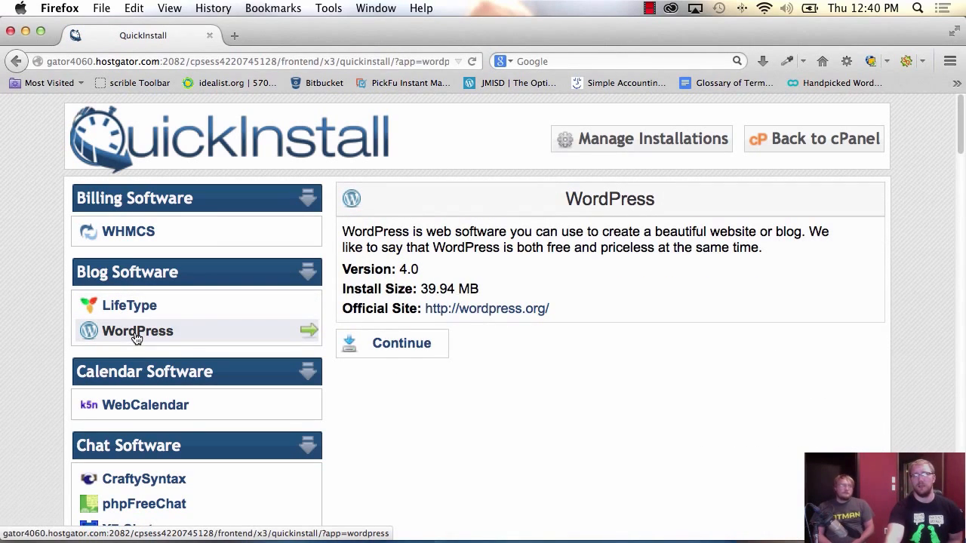
pyautogui.moveTo(568, 231); pyautogui.dragTo(572, 247)
# - Continue from the WordPress details page to the Install WordPress form
pyautogui.click(575, 249)
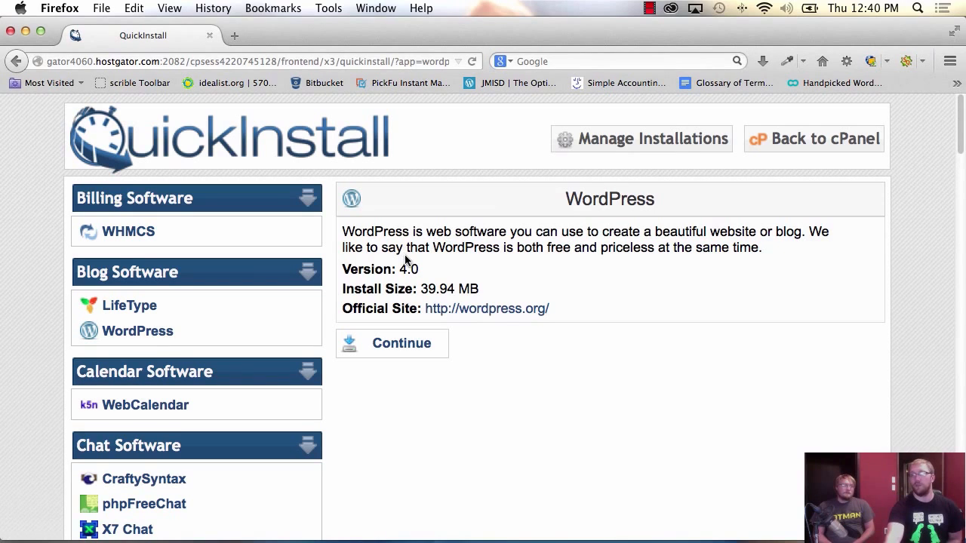
pyautogui.click(390, 356)
pyautogui.scroll(-2, 421, 364)
# - Choose fpwd.us as the application URL domain for the install
pyautogui.click(549, 345)
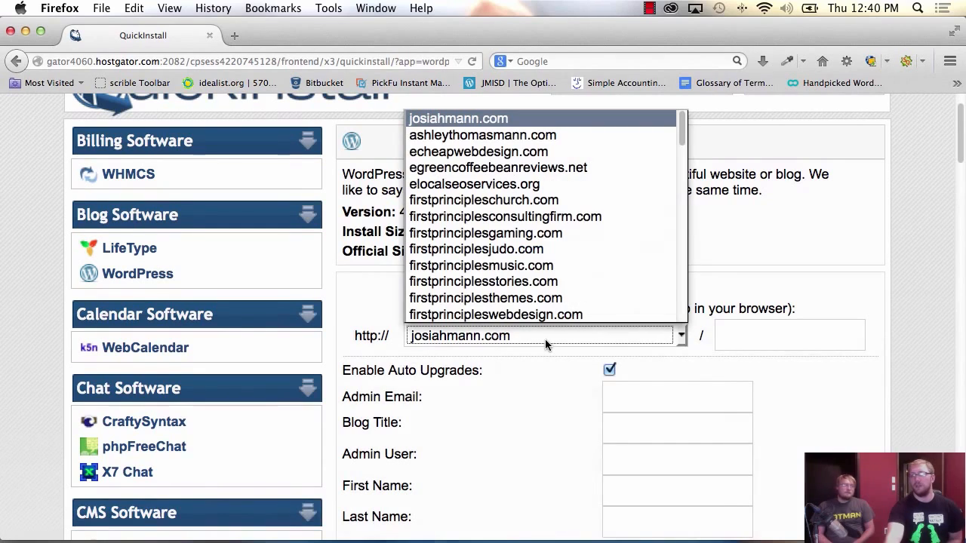
pyautogui.click(541, 343)
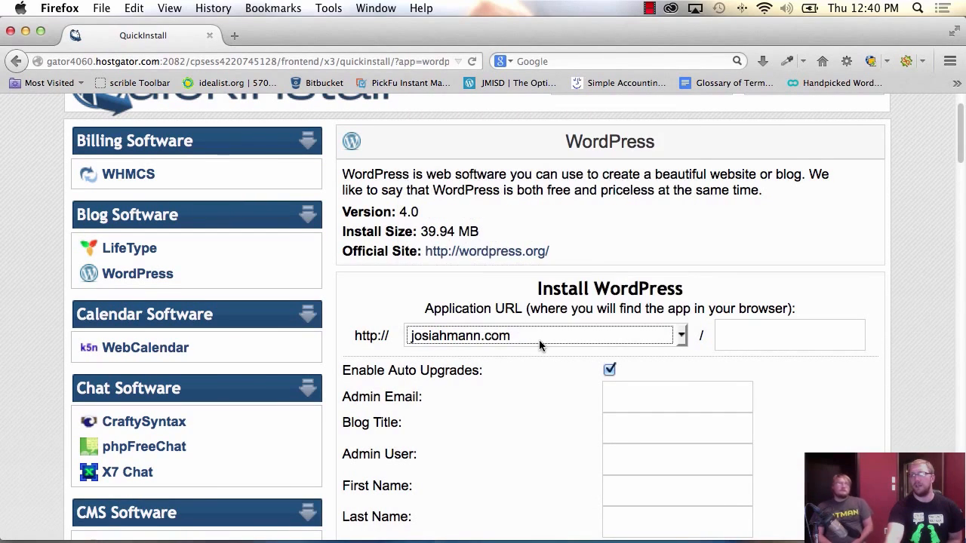
pyautogui.click(463, 339)
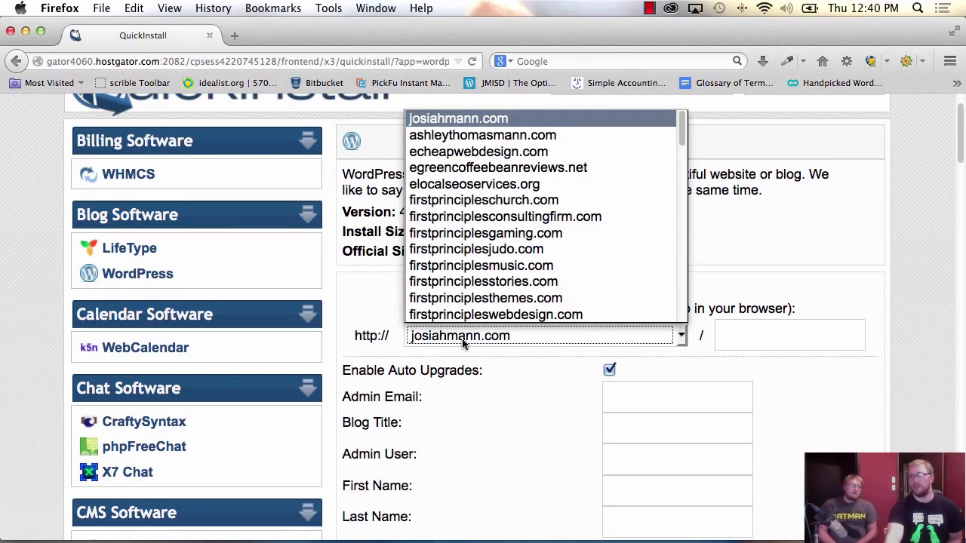
pyautogui.scroll(-2, 491, 304)
pyautogui.scroll(4, 494, 305)
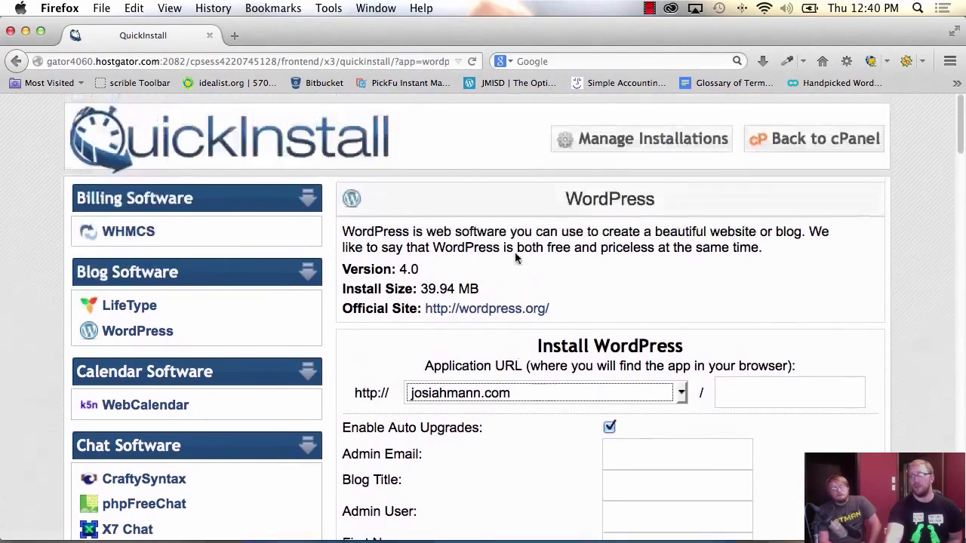
pyautogui.click(496, 392)
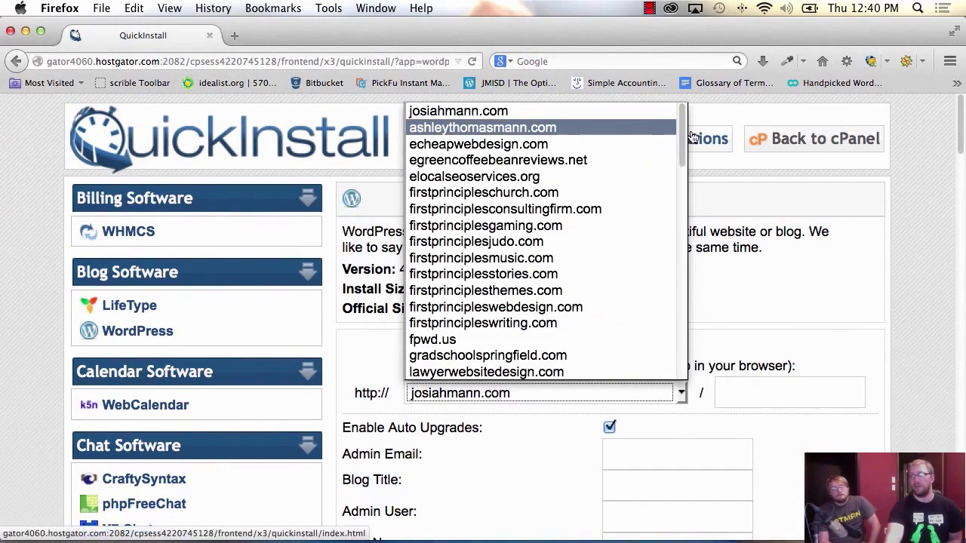
pyautogui.moveTo(683, 140); pyautogui.dragTo(681, 198)
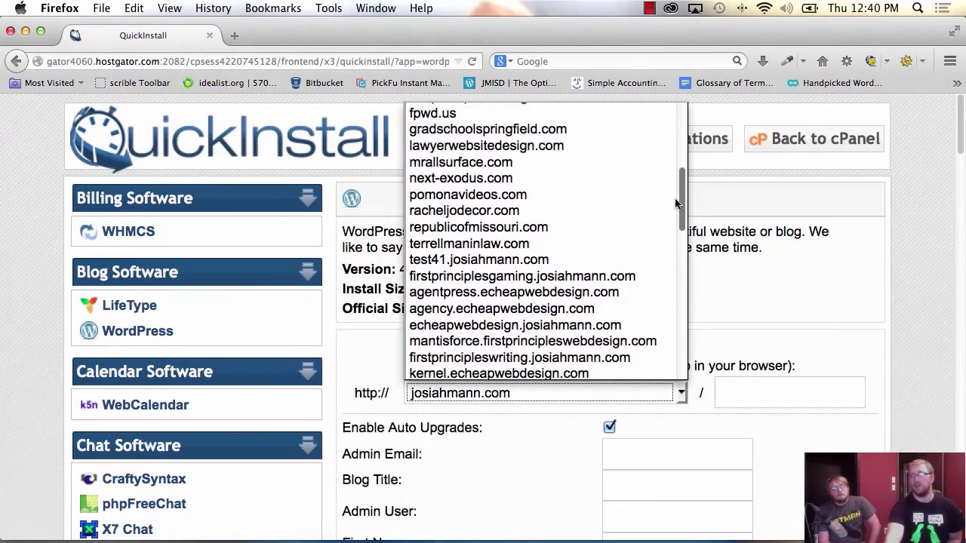
pyautogui.click(551, 114)
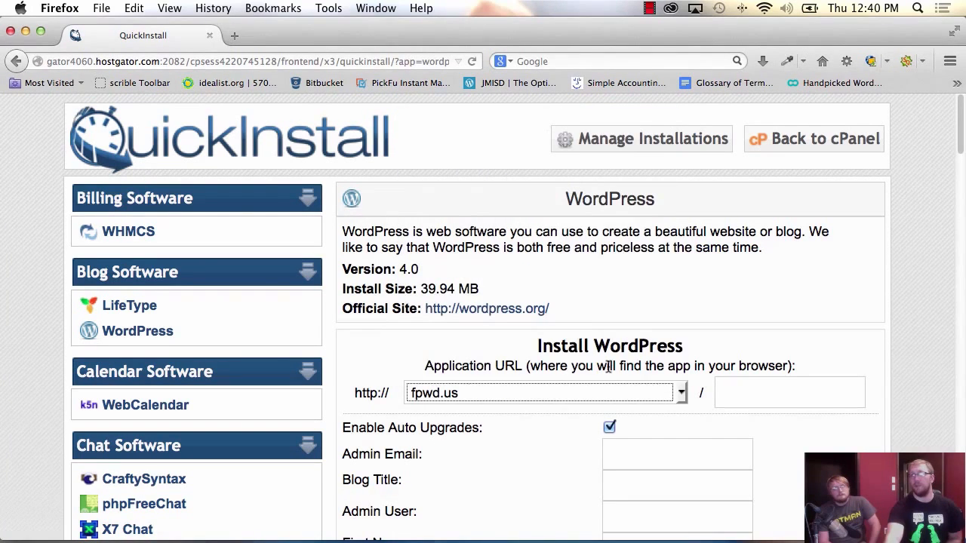
pyautogui.click(740, 391)
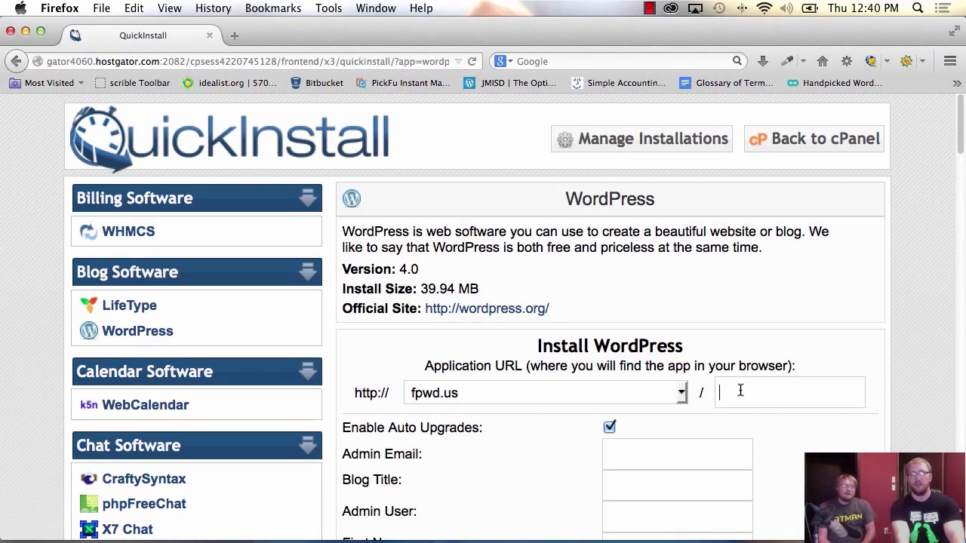
# - Enter kitty as the install subfolder path
pyautogui.write('kitty')
pyautogui.press('Tab')
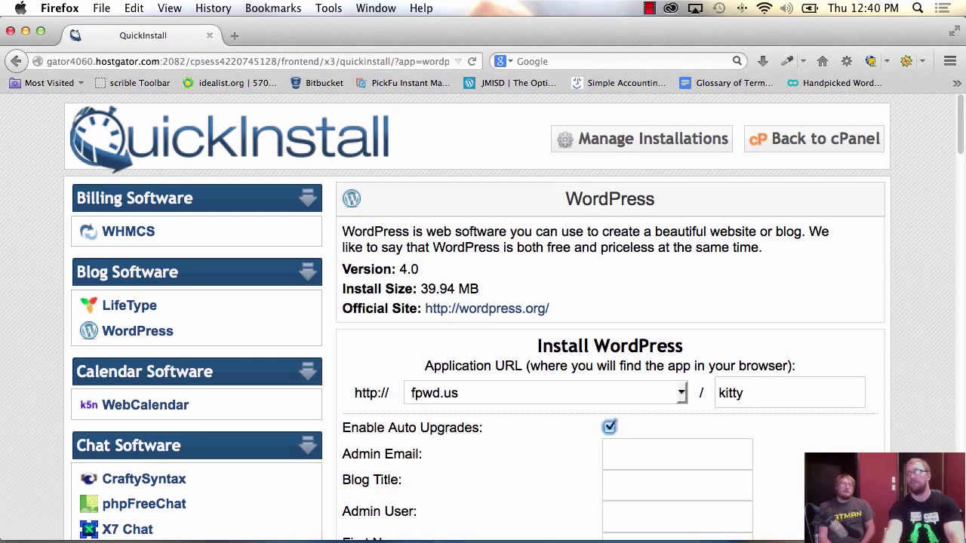
pyautogui.scroll(-5, 740, 380)
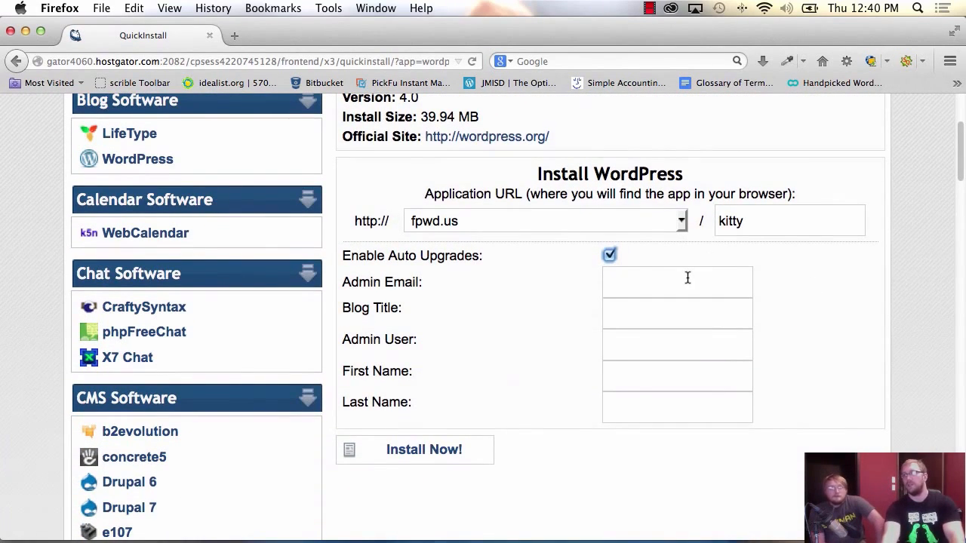
# - Fill in the admin e-mail address from autocomplete and set the admin user to admin
pyautogui.click(687, 279)
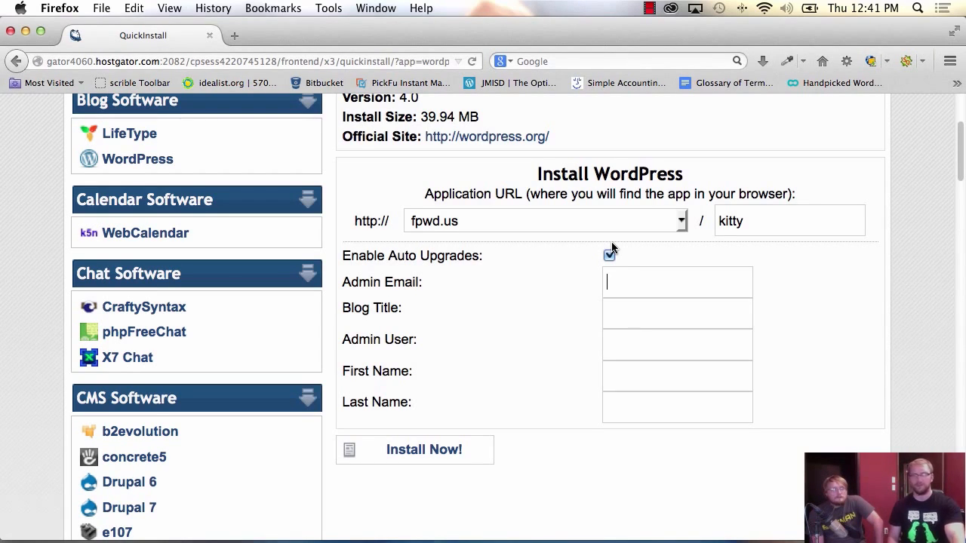
pyautogui.click(610, 280)
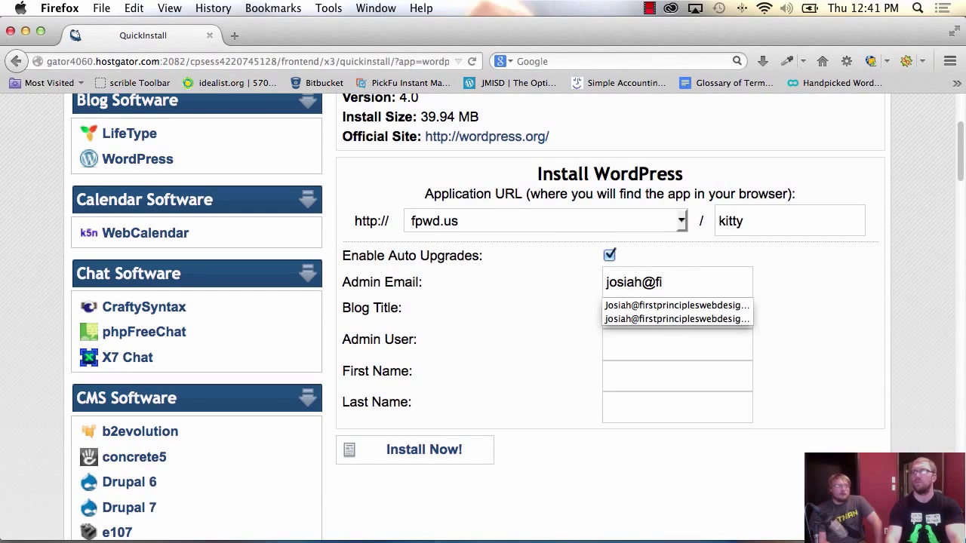
pyautogui.press('Tab')
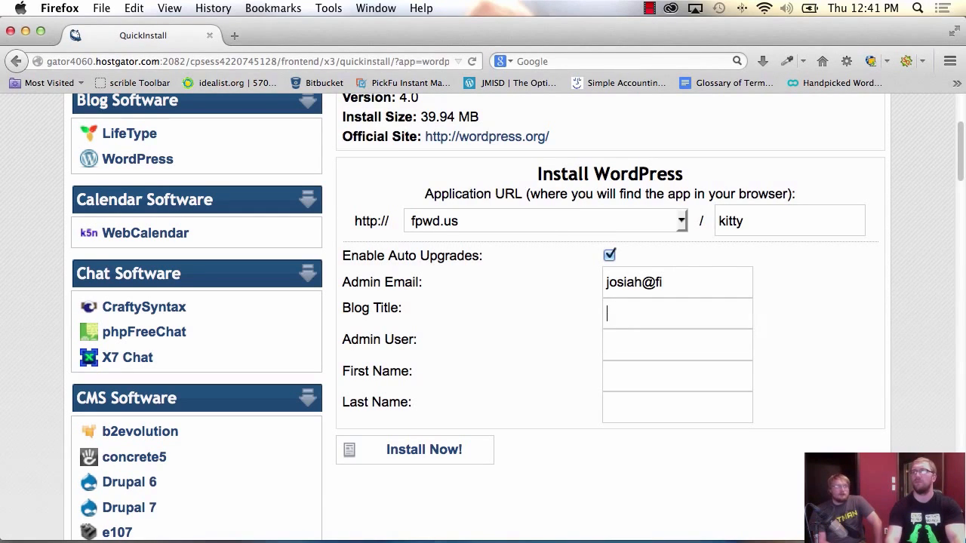
pyautogui.press('Down')
pyautogui.press('Tab')
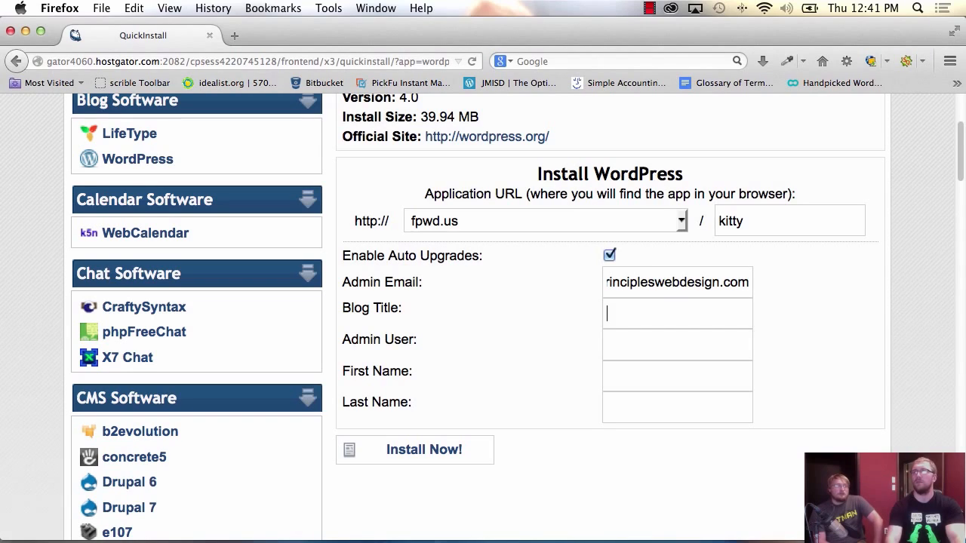
pyautogui.write('admin')
pyautogui.press('Tab')
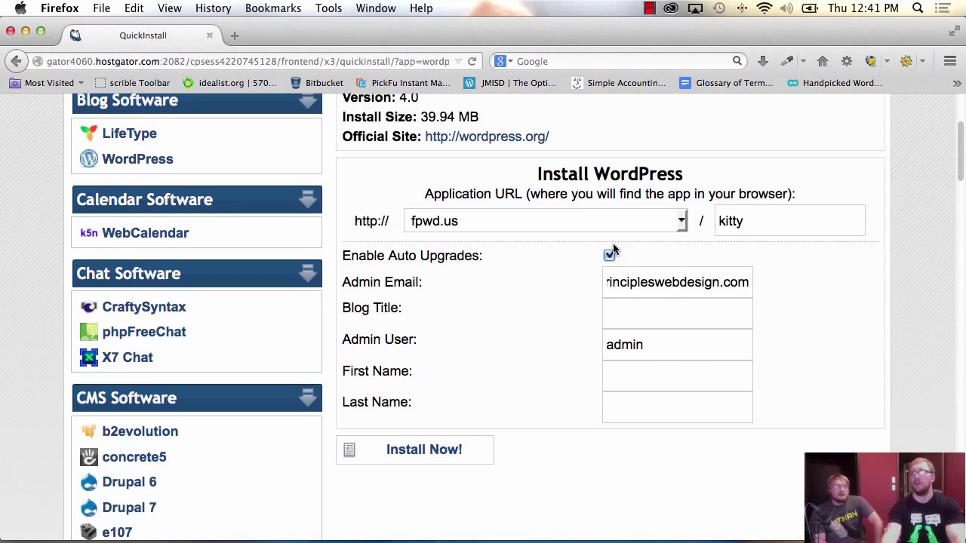
# - Install WordPress at fpwd.us/kitty and wait for it to reach 100%
pyautogui.click(427, 449)
pyautogui.scroll(-3, 548, 315)
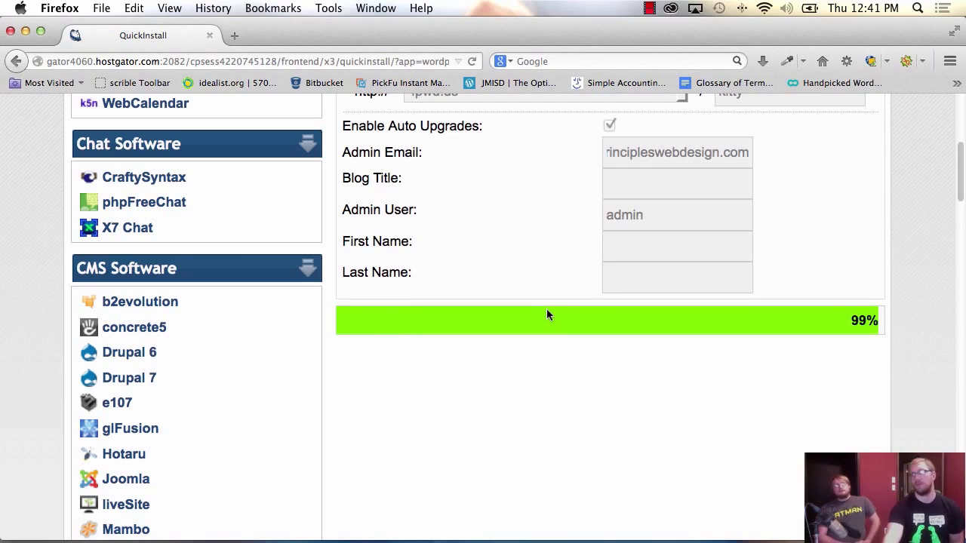
pyautogui.scroll(-4, 683, 392)
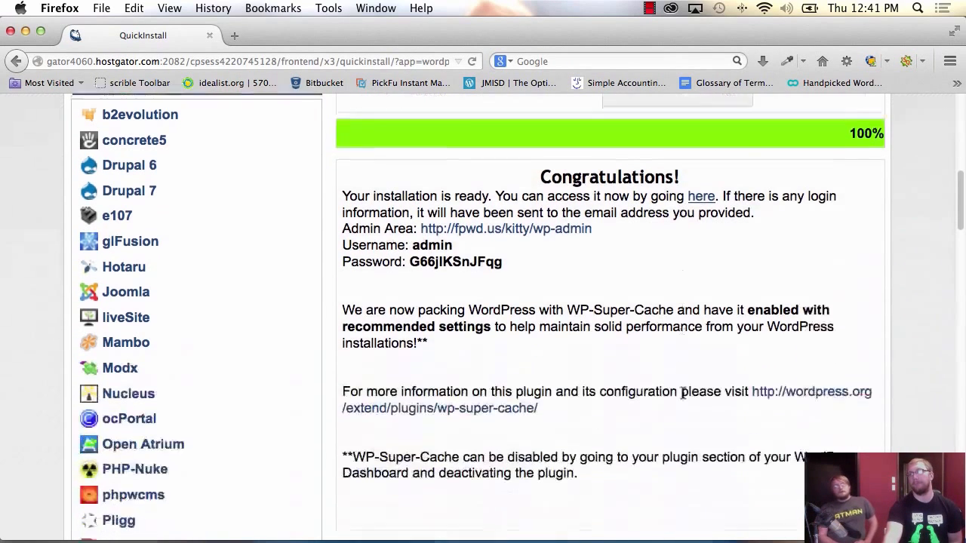
pyautogui.scroll(-1, 683, 392)
pyautogui.scroll(-1, 620, 193)
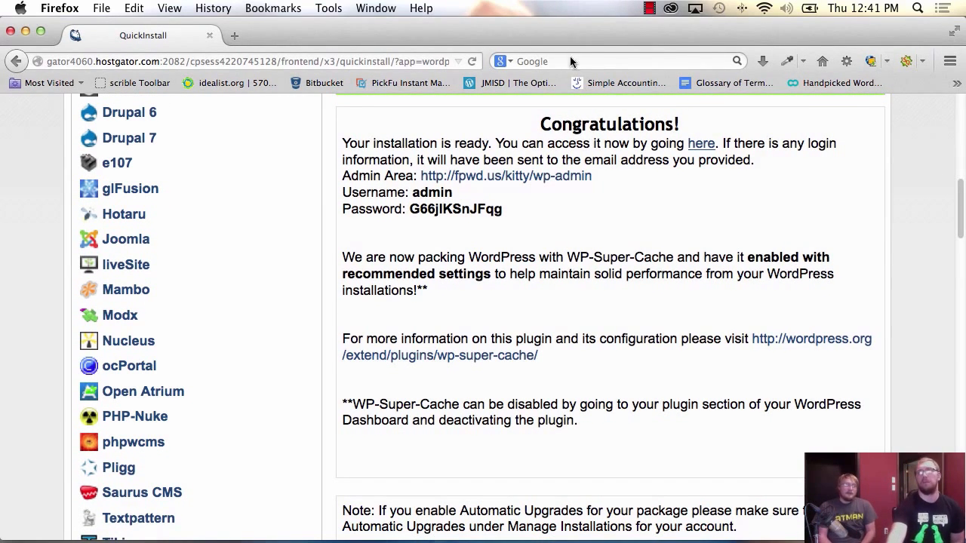
# - Copy the generated admin password from the Congratulations page
pyautogui.doubleClick(452, 210)
pyautogui.rightClick(460, 217)
pyautogui.click(479, 224)
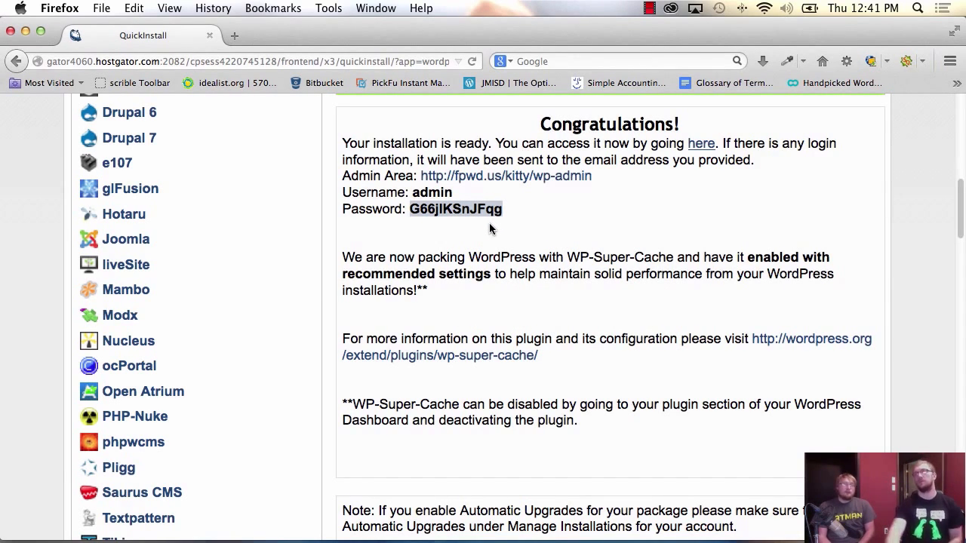
# - Open the fpwd.us/kitty/wp-admin login, paste the generated password, and log in as admin
pyautogui.click(500, 176)
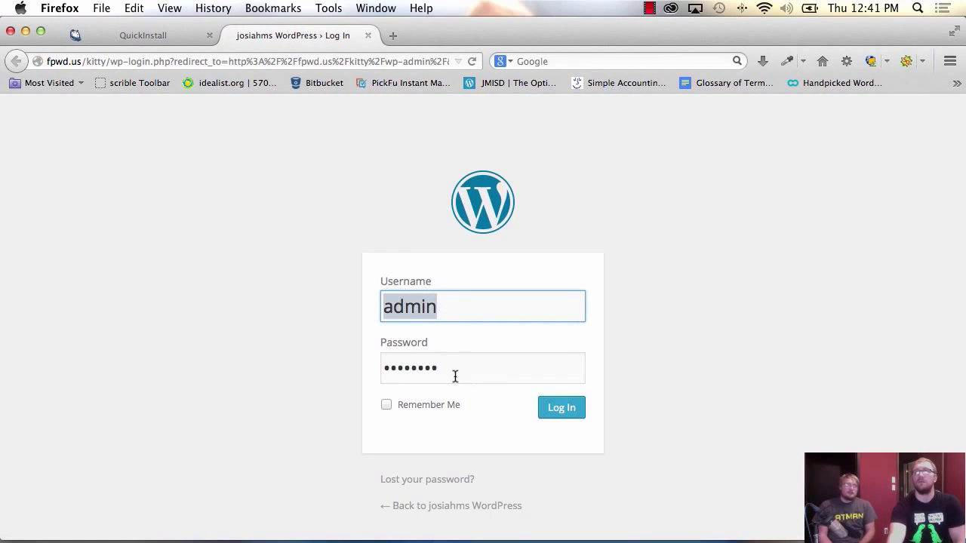
pyautogui.doubleClick(453, 370)
pyautogui.rightClick(454, 372)
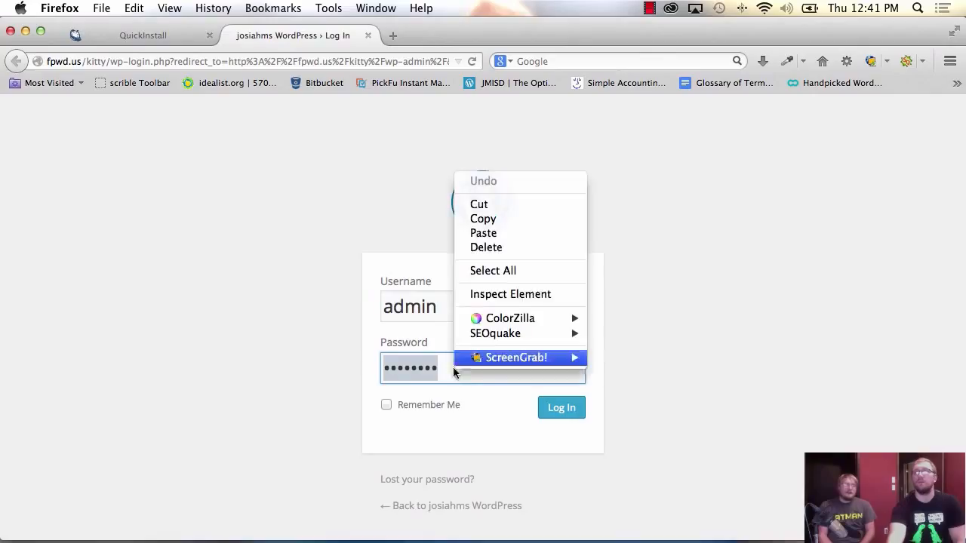
pyautogui.click(490, 233)
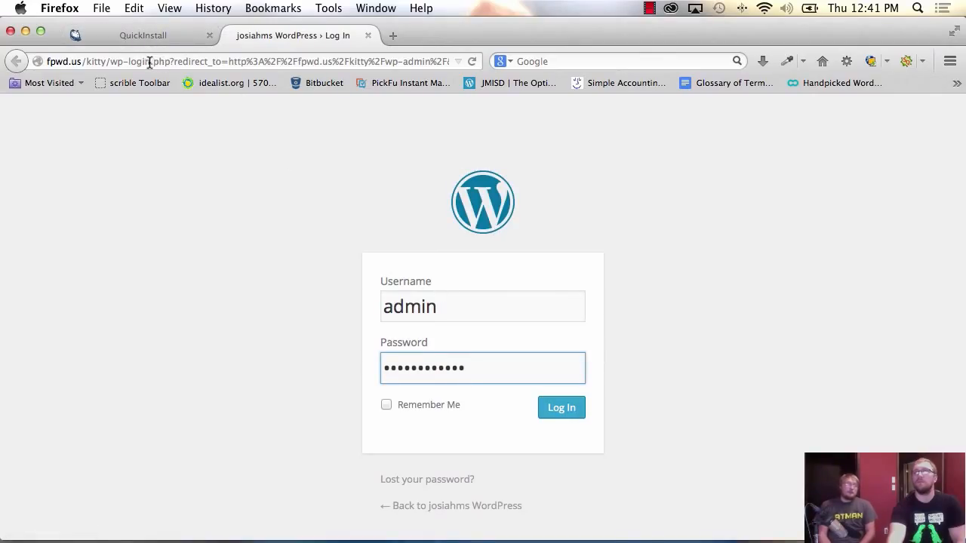
pyautogui.click(109, 63)
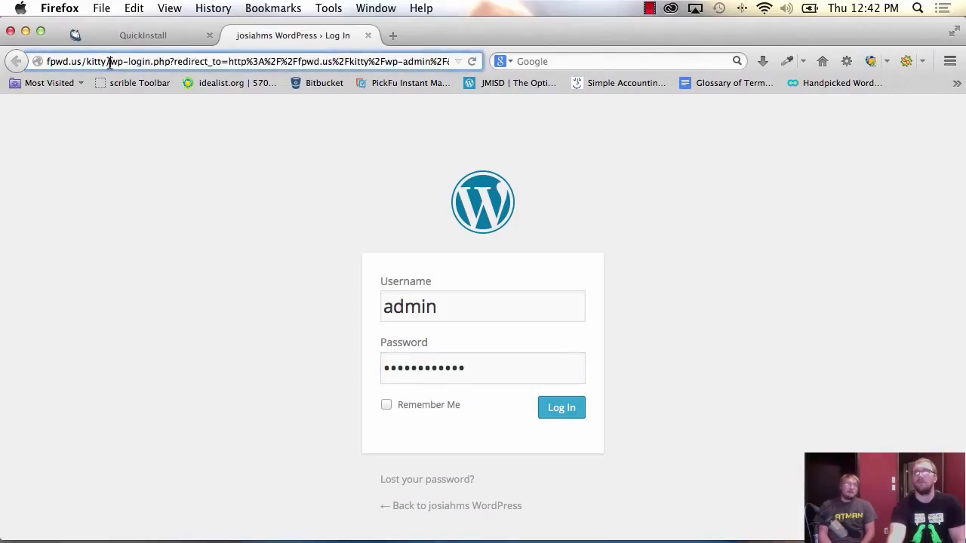
pyautogui.moveTo(110, 63); pyautogui.dragTo(141, 105)
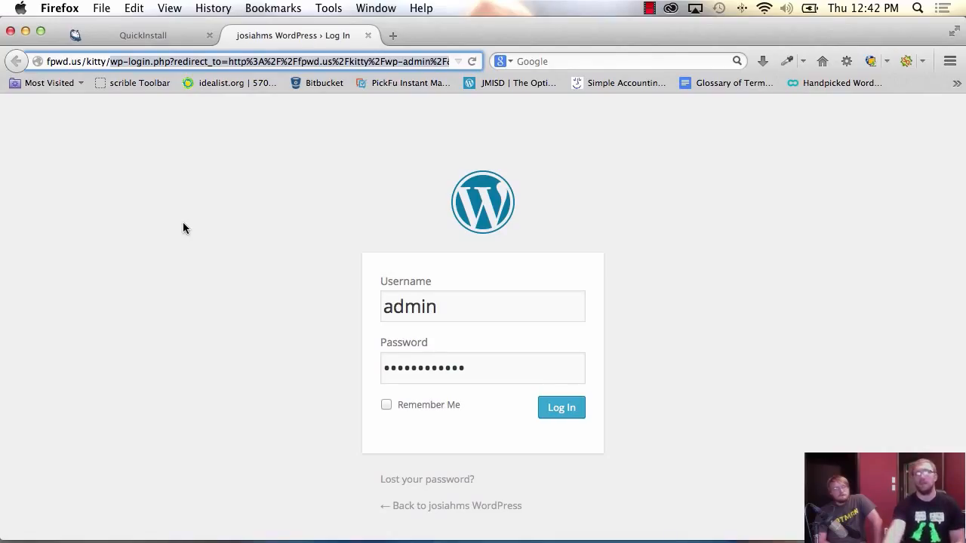
pyautogui.click(560, 412)
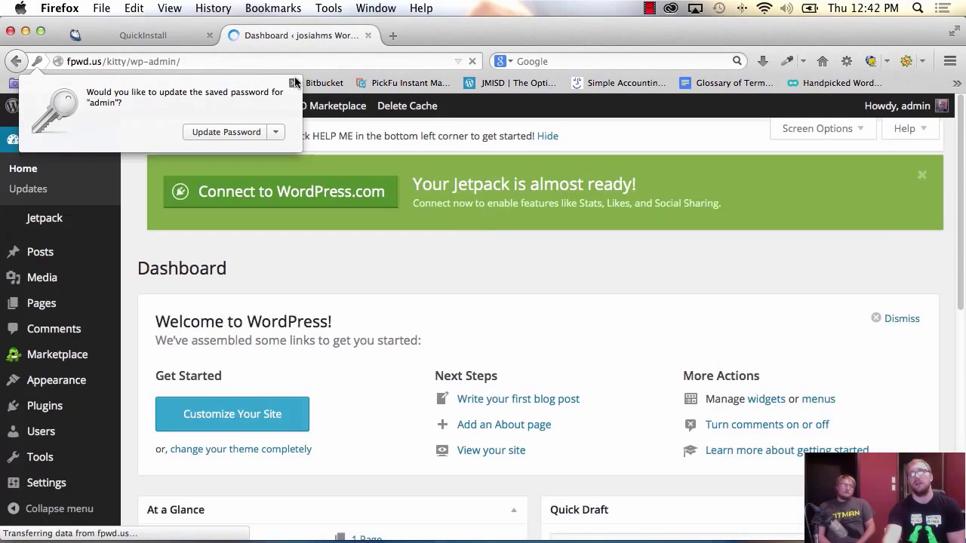
# - Dismiss the Firefox password prompt and choose Edit My Profile under Howdy, admin
pyautogui.click(260, 133)
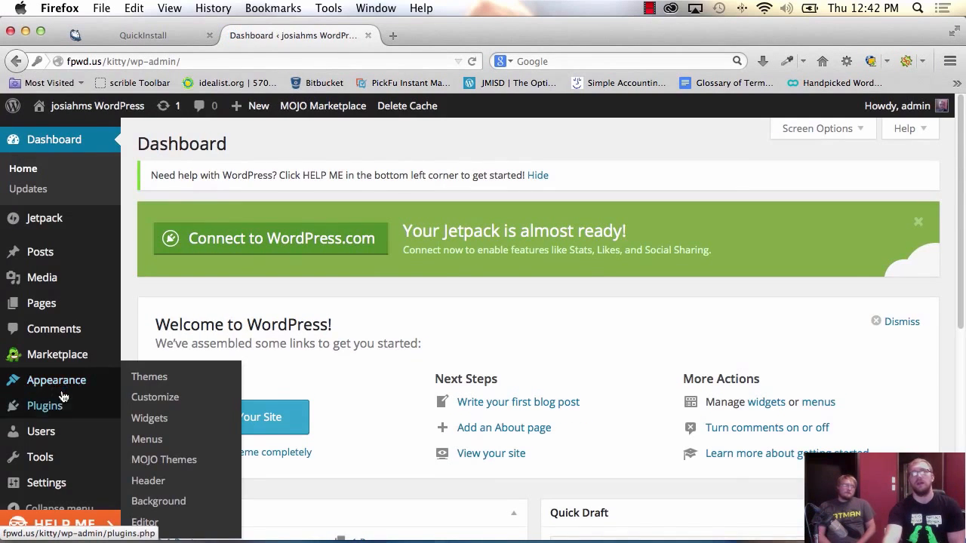
pyautogui.scroll(-2, 54, 462)
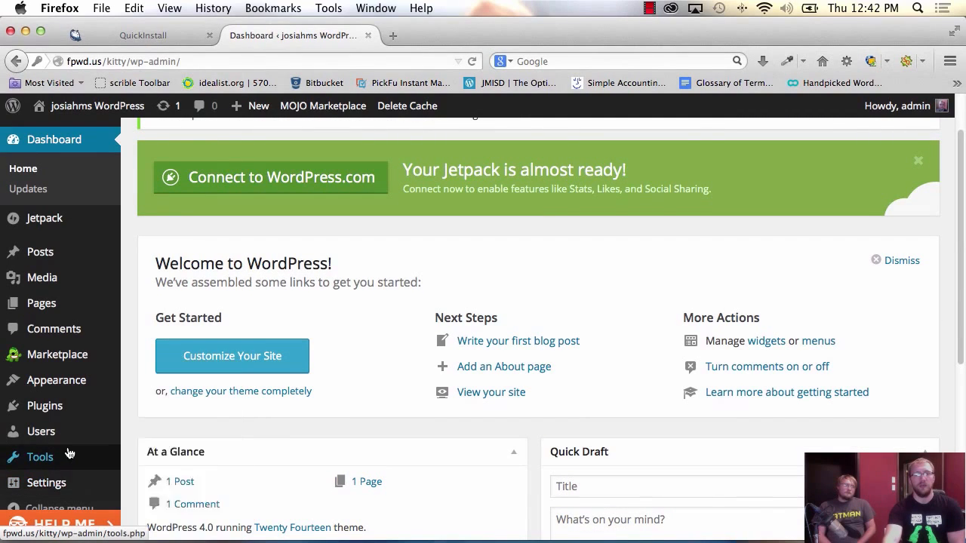
pyautogui.moveTo(68, 436)
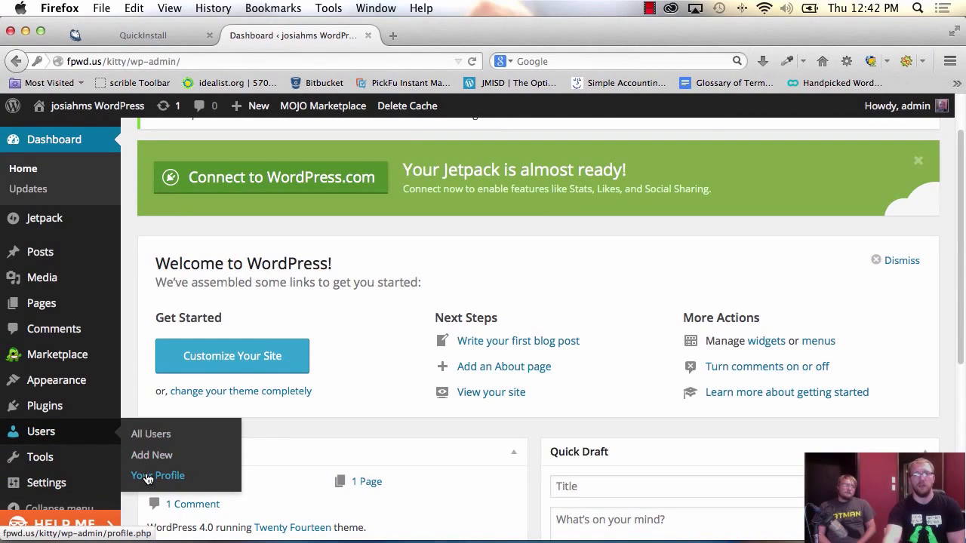
pyautogui.moveTo(894, 106)
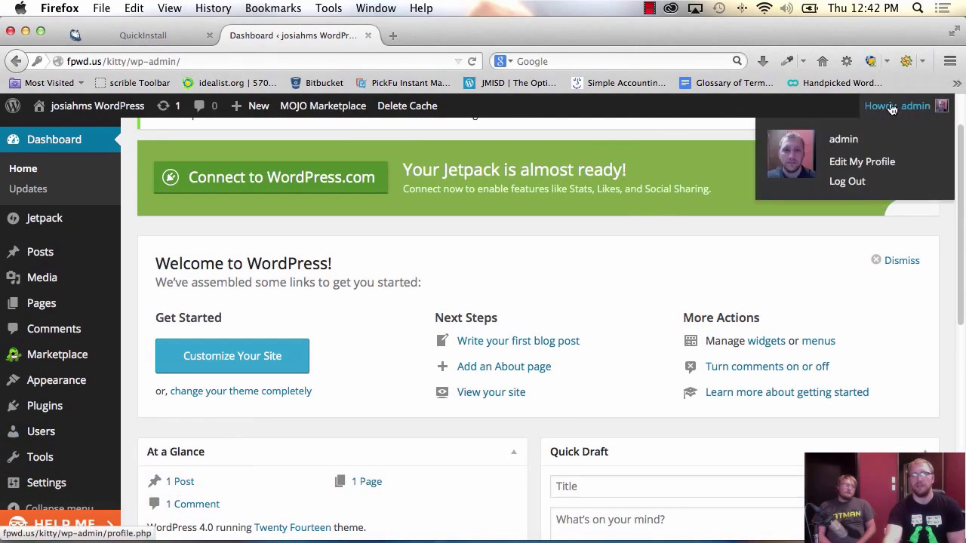
pyautogui.click(857, 162)
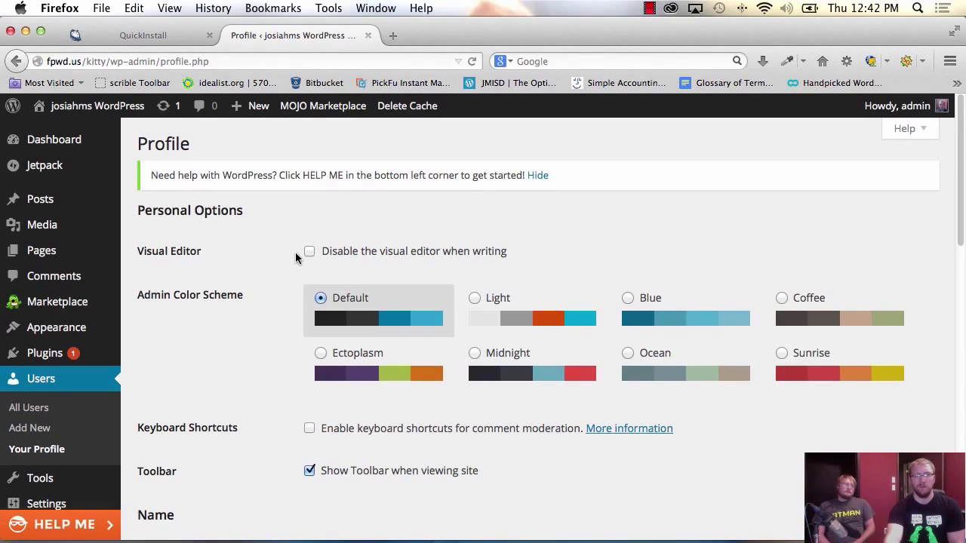
# - Enter a new admin password in both New Password fields and save with Update Profile
pyautogui.scroll(-2, 295, 255)
pyautogui.scroll(-6, 296, 257)
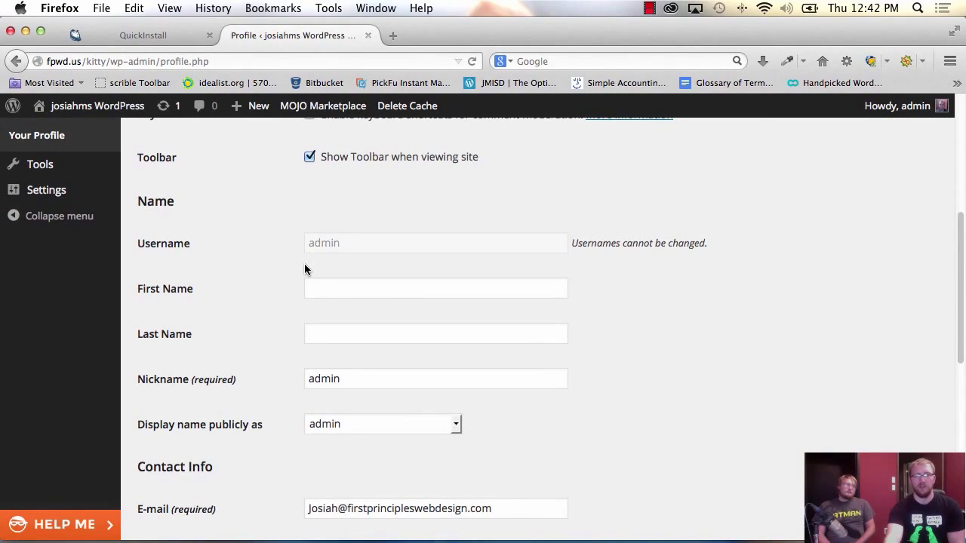
pyautogui.click(320, 293)
pyautogui.click(331, 333)
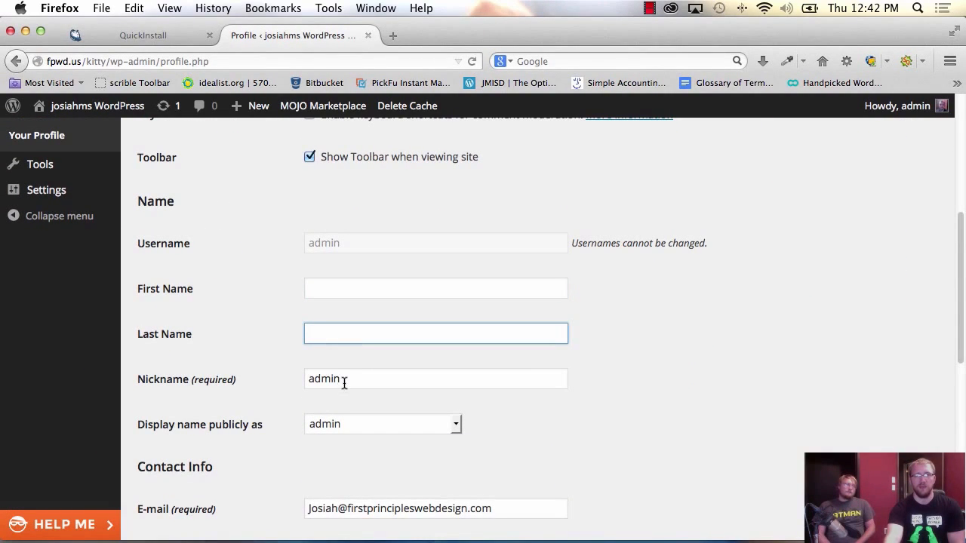
pyautogui.doubleClick(343, 381)
pyautogui.scroll(-6, 345, 383)
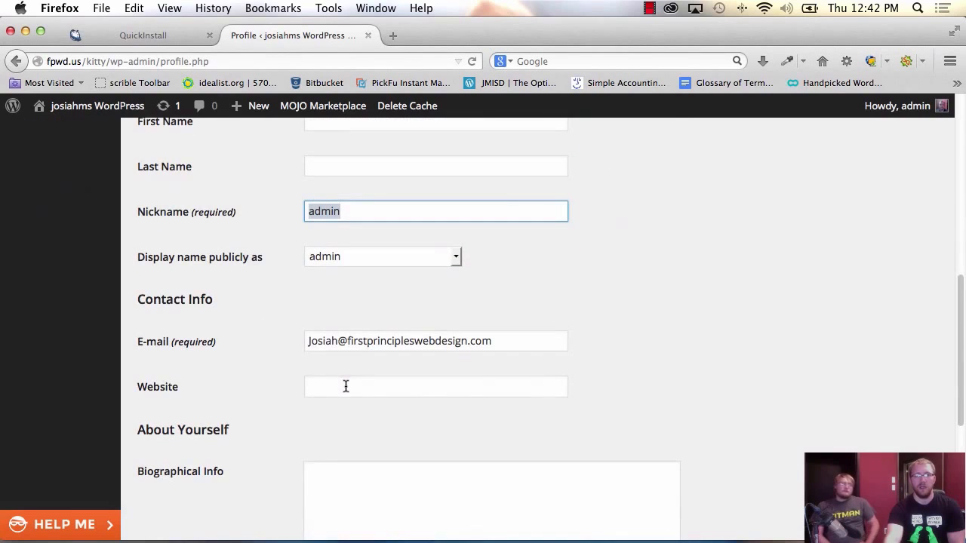
pyautogui.scroll(-5, 346, 390)
pyautogui.click(345, 316)
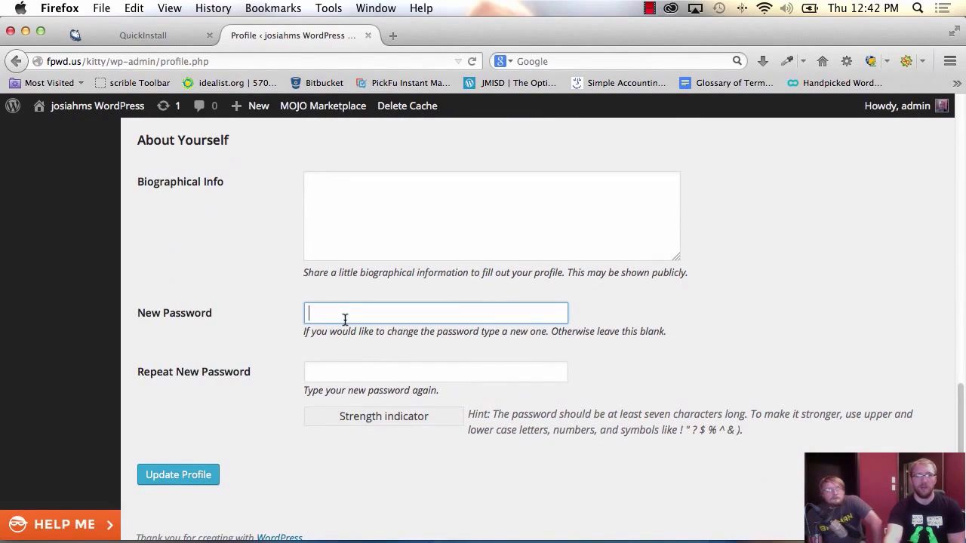
pyautogui.write('••••••')
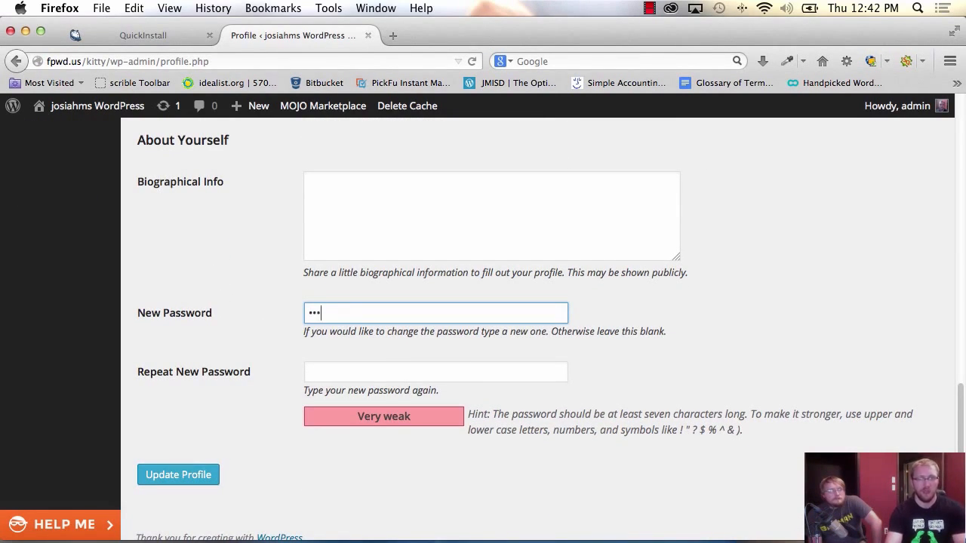
pyautogui.write('••')
pyautogui.press('Tab')
pyautogui.write('••••••••')
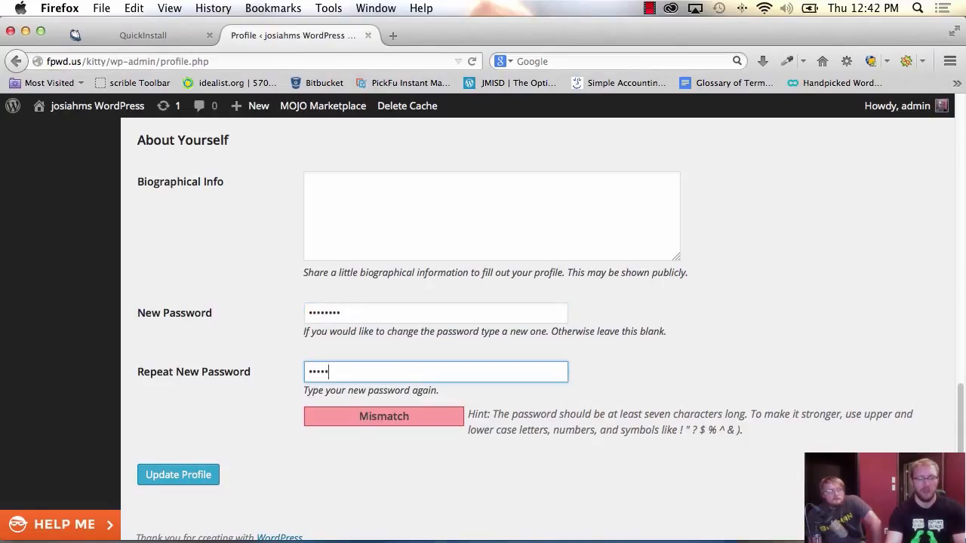
pyautogui.click(188, 474)
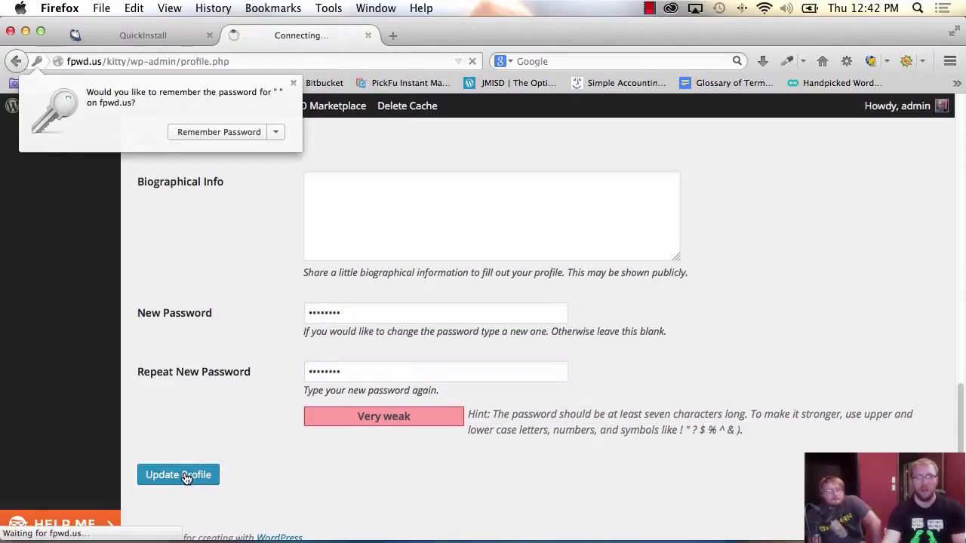
# - Have Firefox remember the new admin login password
pyautogui.click(216, 132)
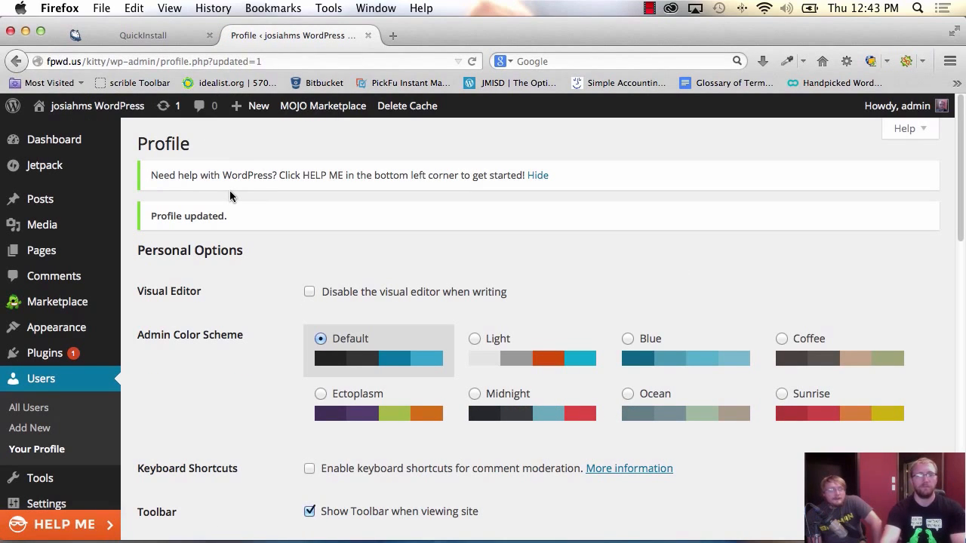